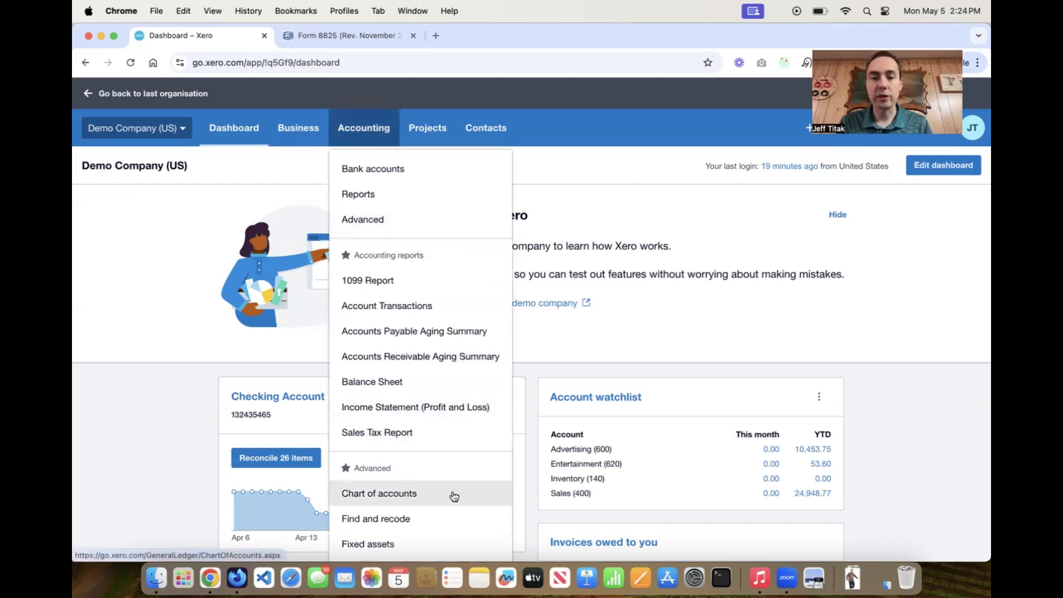
Open the chart of accounts, check the Form 8825 rental PDF, and return to Xero.
click(454, 496)
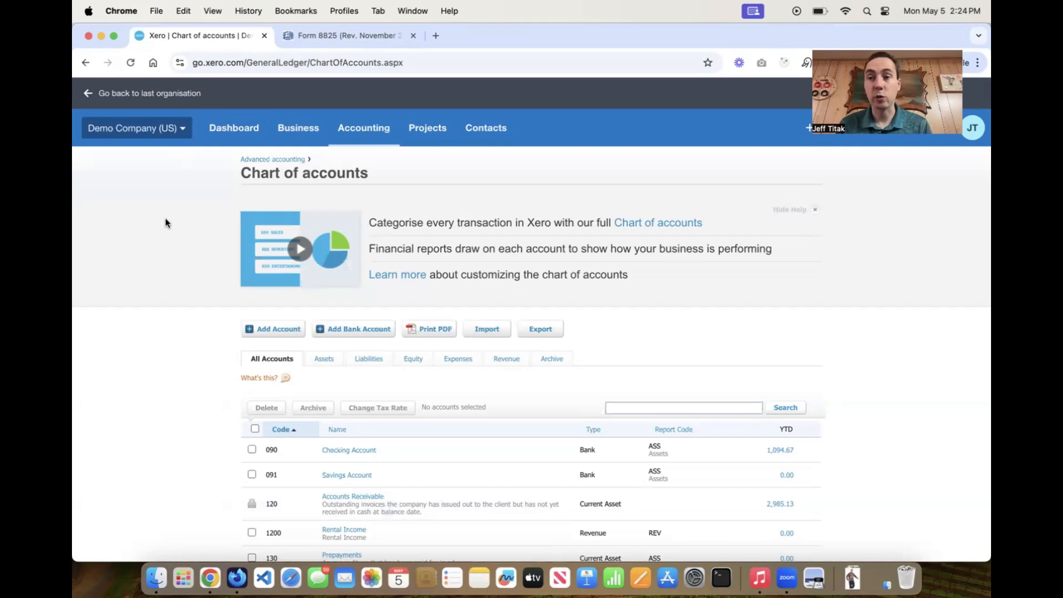
click(308, 39)
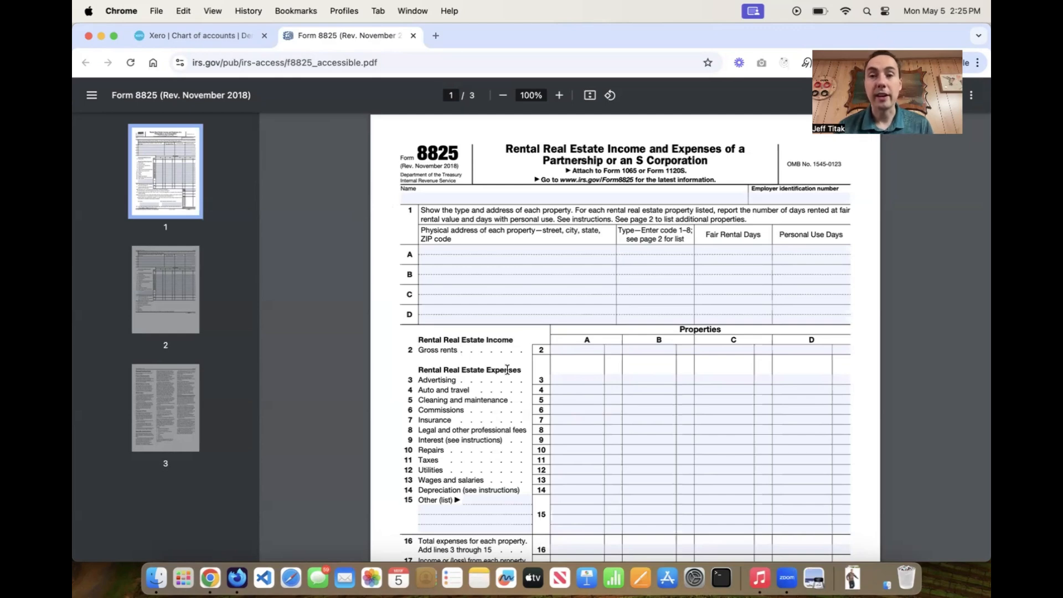
click(177, 35)
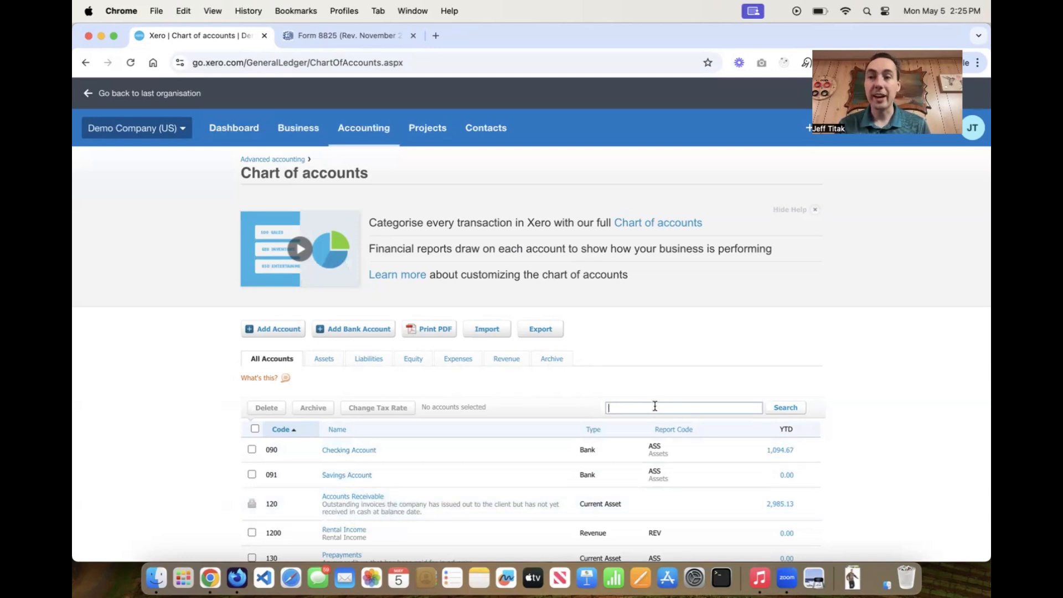
Search the chart of accounts for 'cost of goods sold' and scroll through accounts 500–510.
text(cost of)
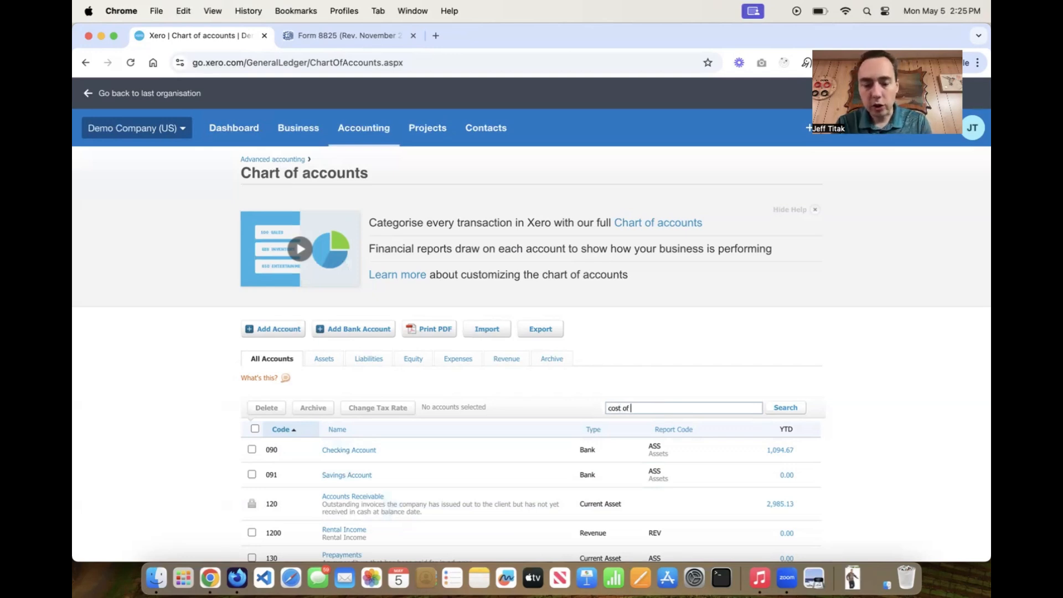
text( goods sold)
key(Return)
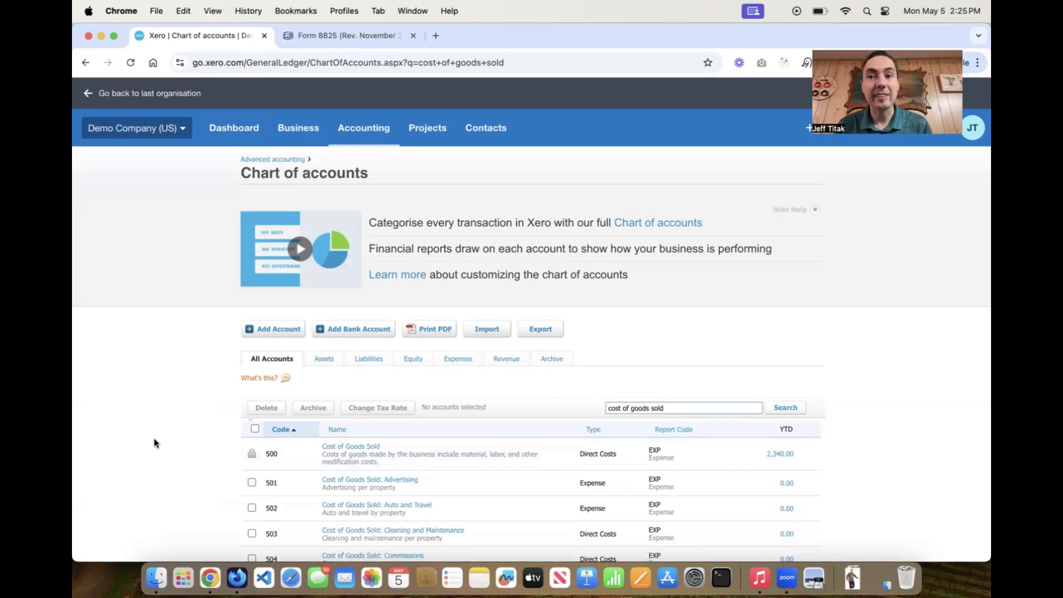
scroll(158, 439, down, 3)
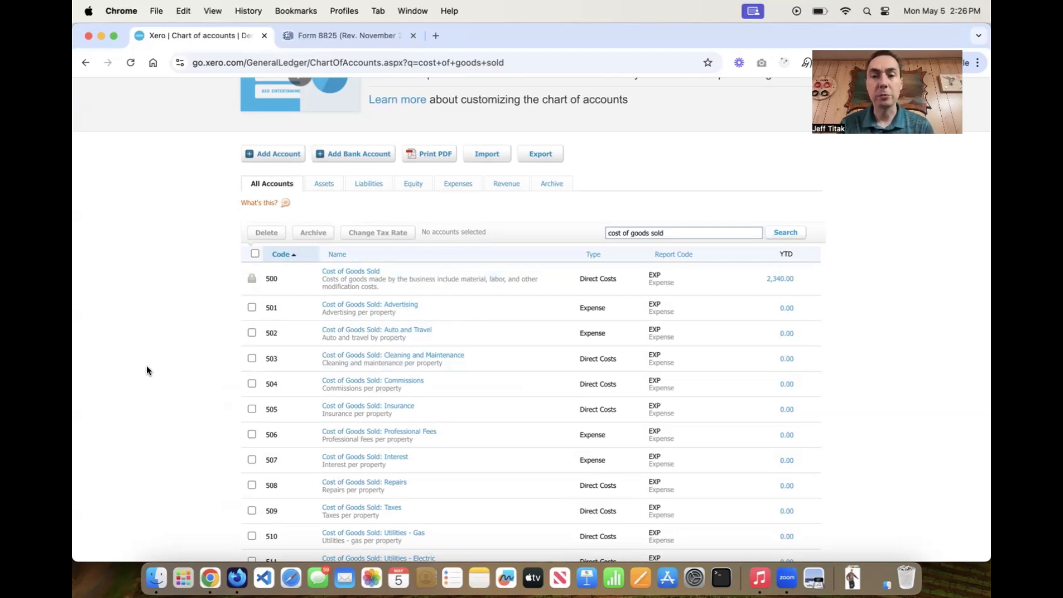
scroll(146, 365, down, 5)
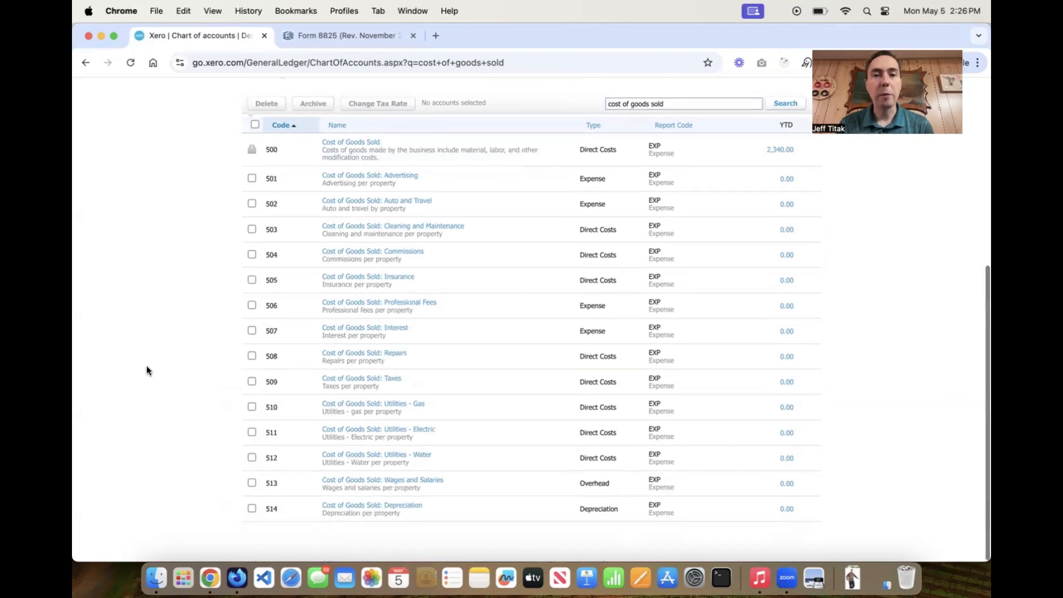
click(319, 36)
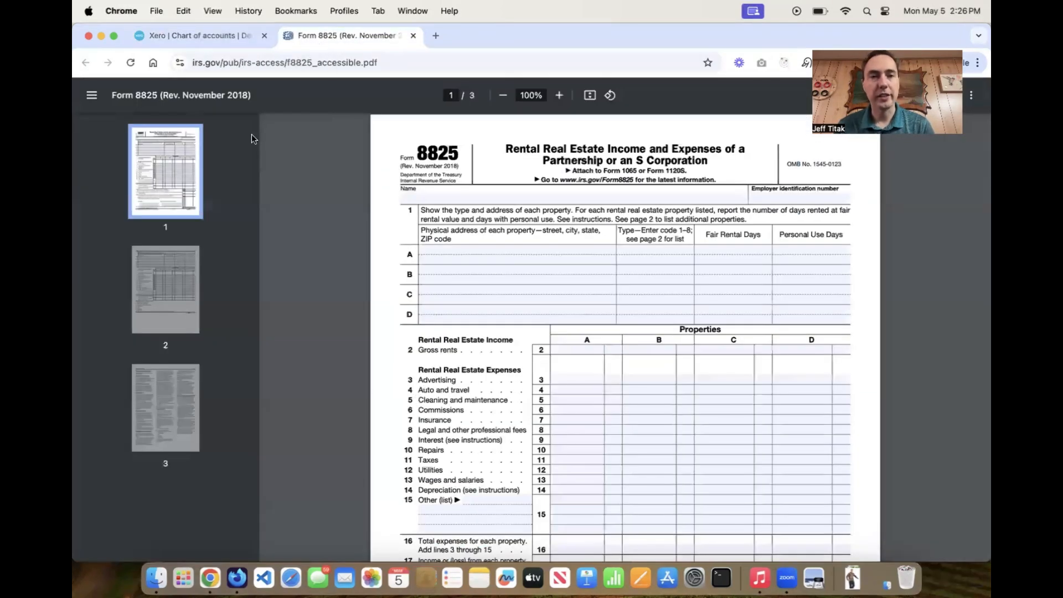
click(182, 35)
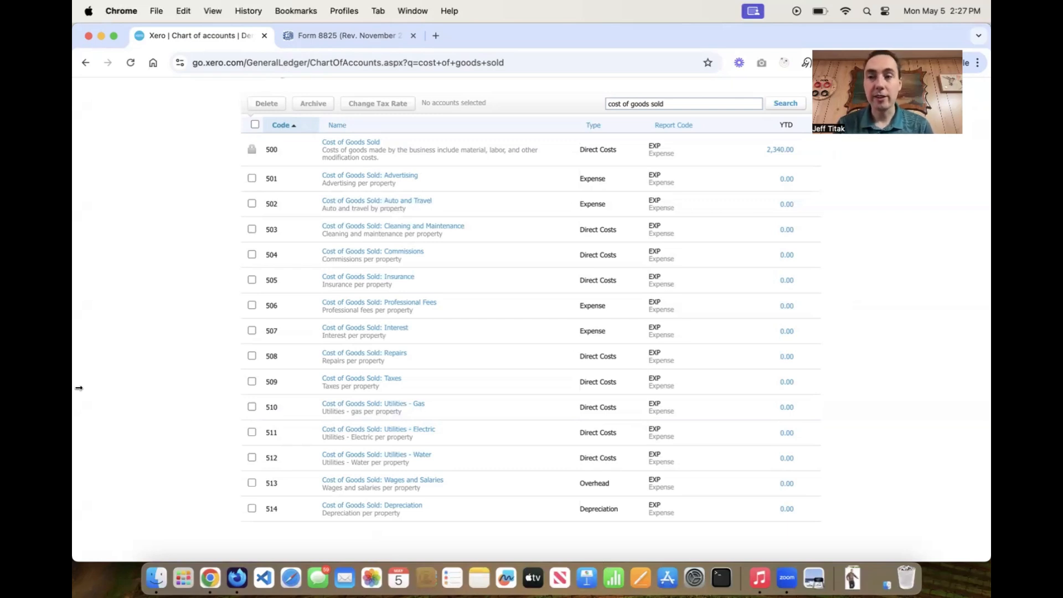
Start a new account and set its account type to Expense.
scroll(141, 314, up, 3)
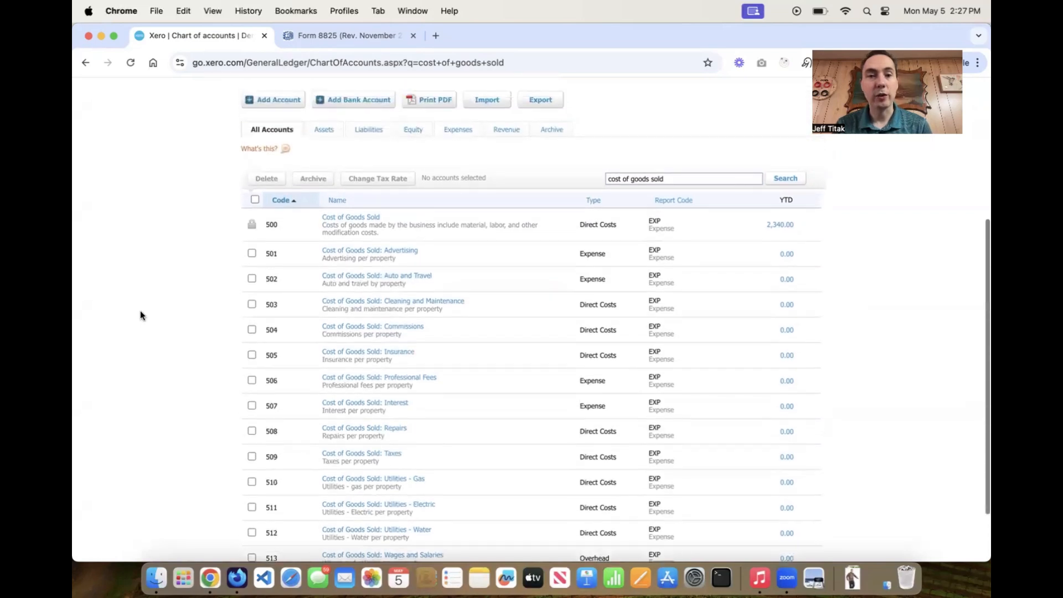
scroll(141, 310, up, 1)
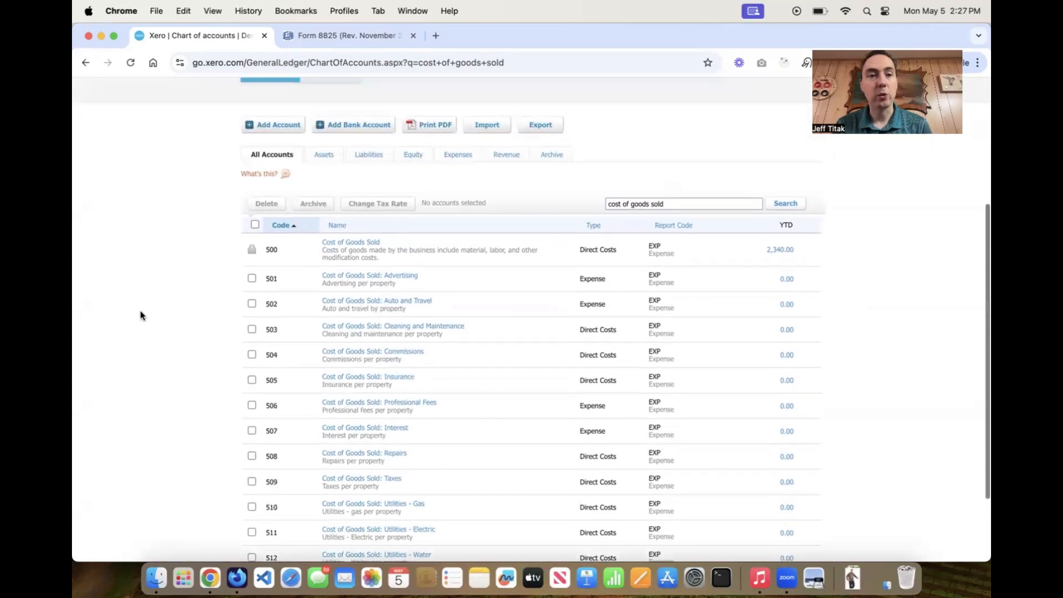
click(272, 126)
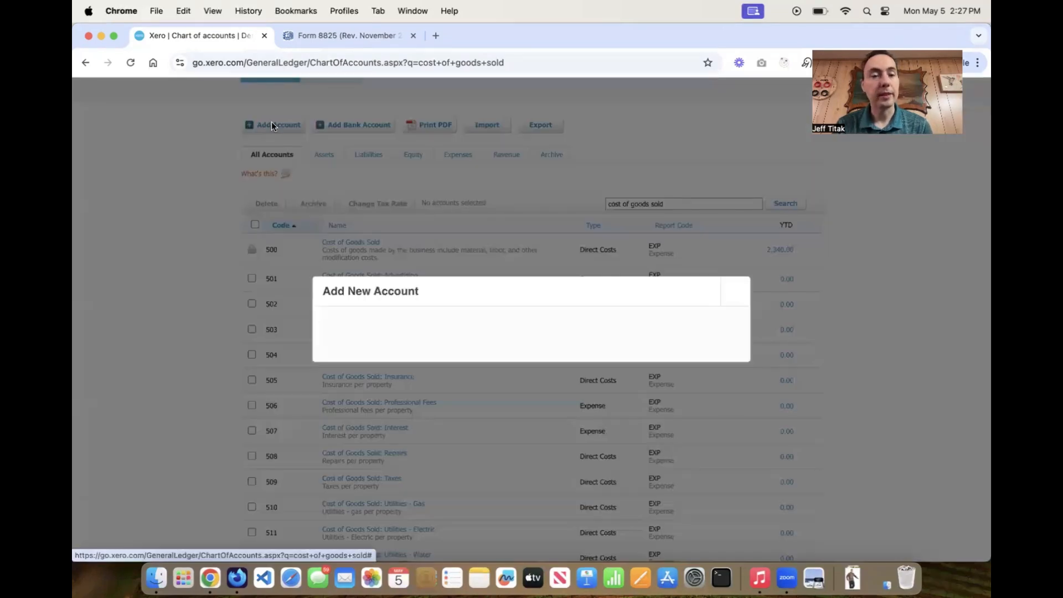
click(414, 207)
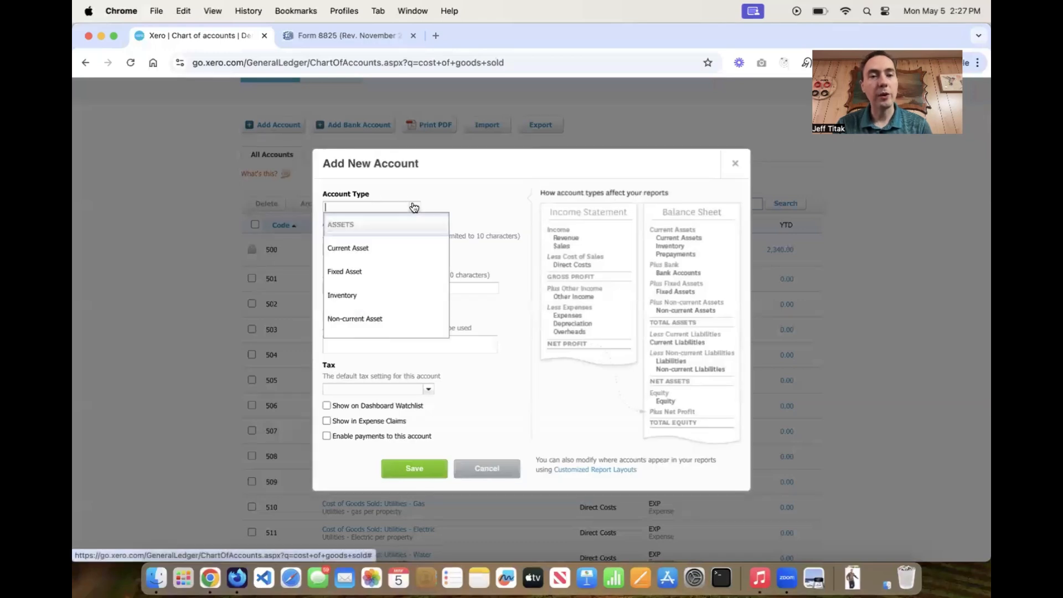
drag(421, 251, 425, 331)
click(437, 238)
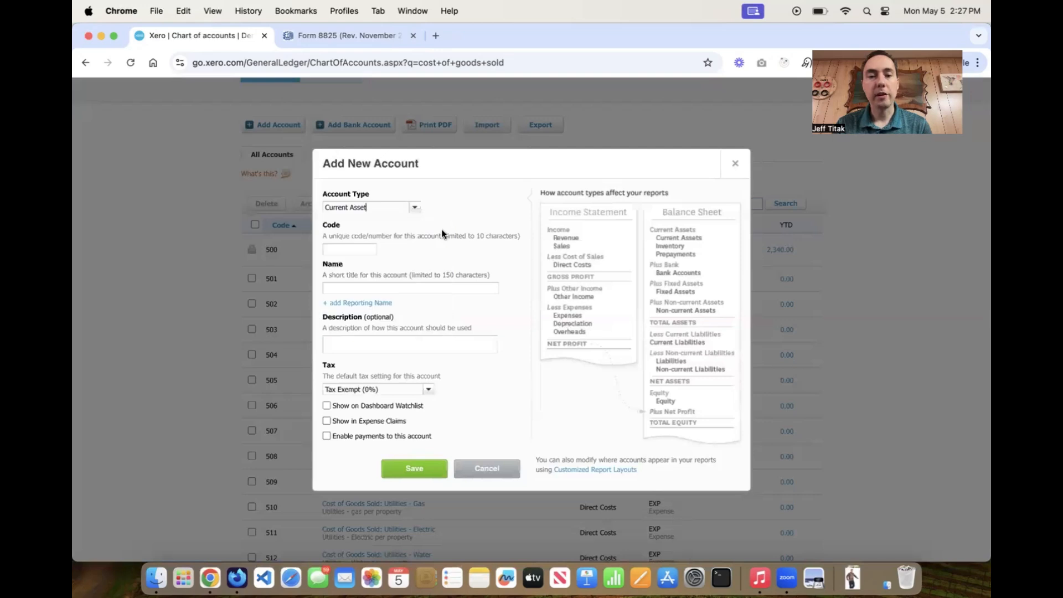
click(416, 211)
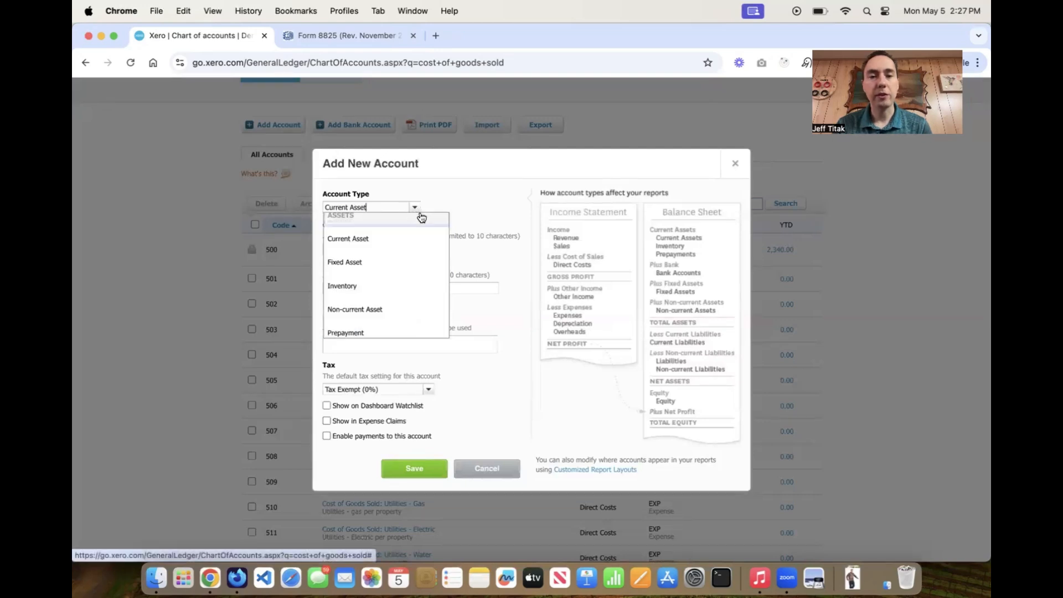
scroll(429, 249, down, 5)
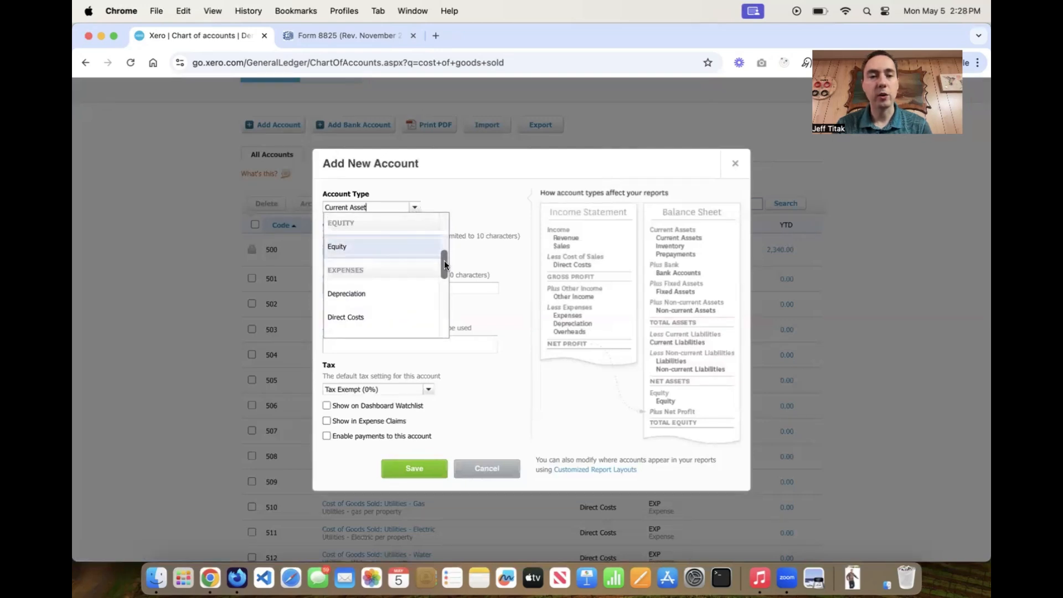
scroll(444, 260, down, 3)
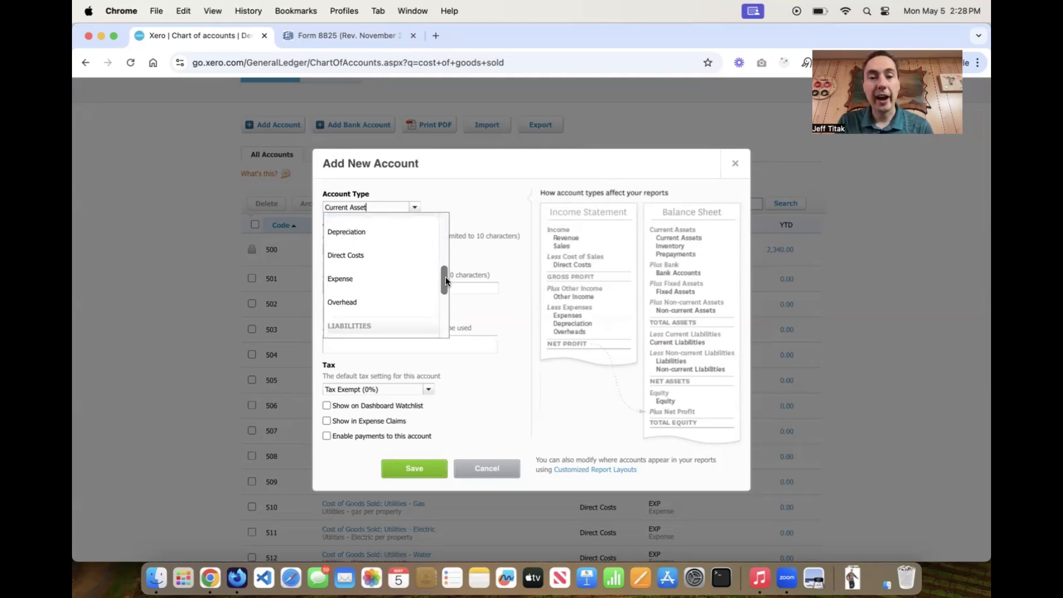
drag(446, 277, 445, 275)
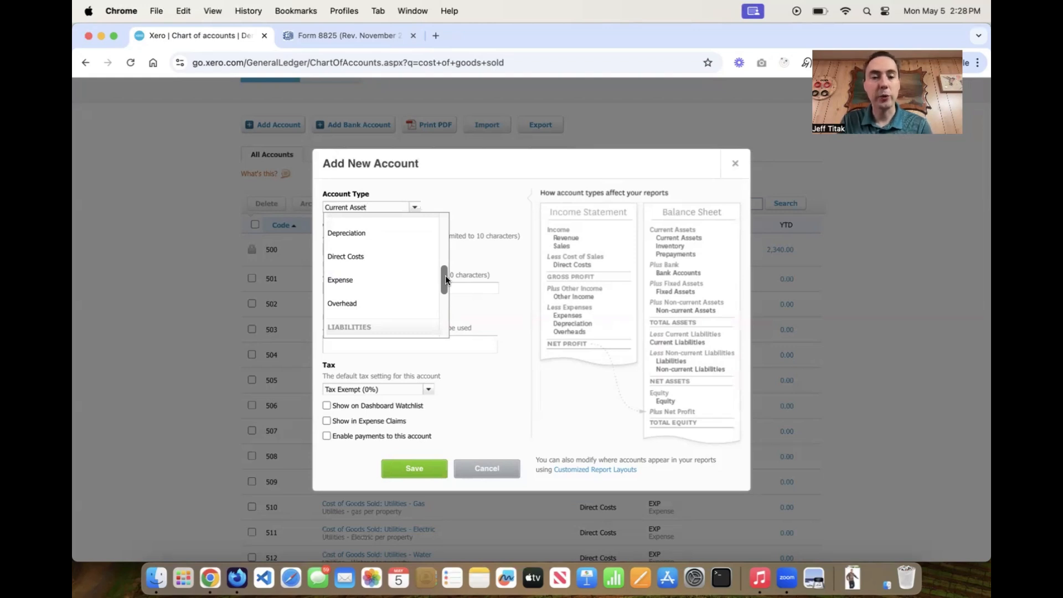
click(353, 279)
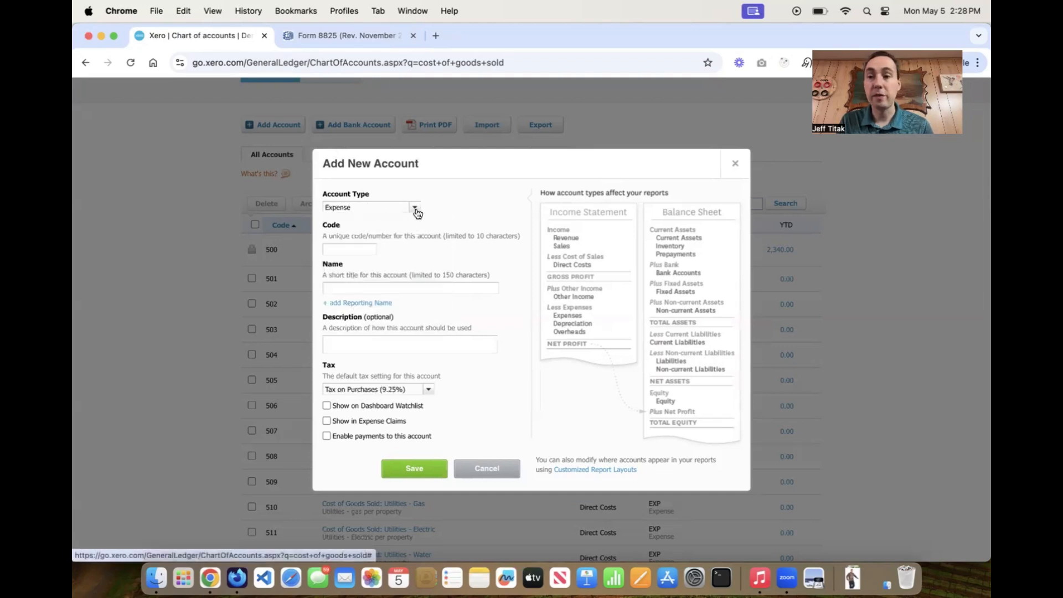
Enter code 515, name 'Cost of Goods Sold: Additional Expense', Tax Exempt (0%), then cancel unsaved.
click(338, 251)
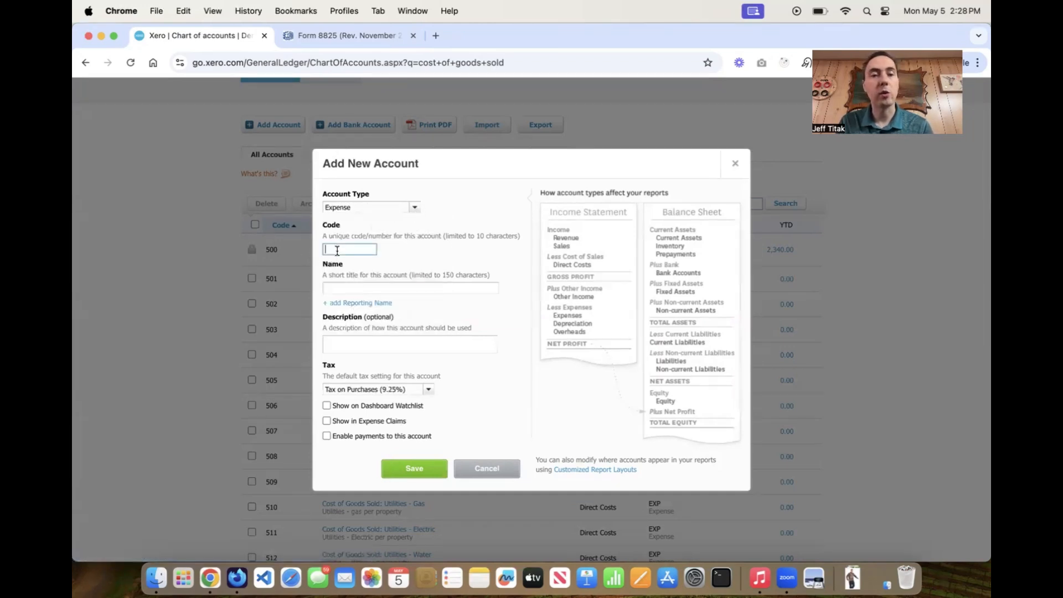
text(515)
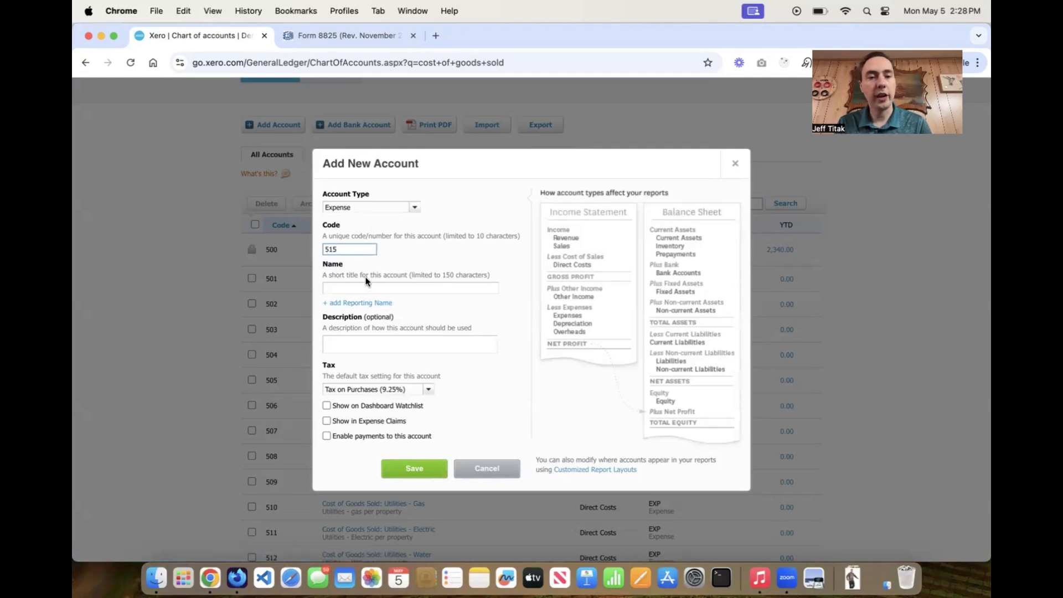
click(361, 283)
click(353, 298)
text(Cost of G)
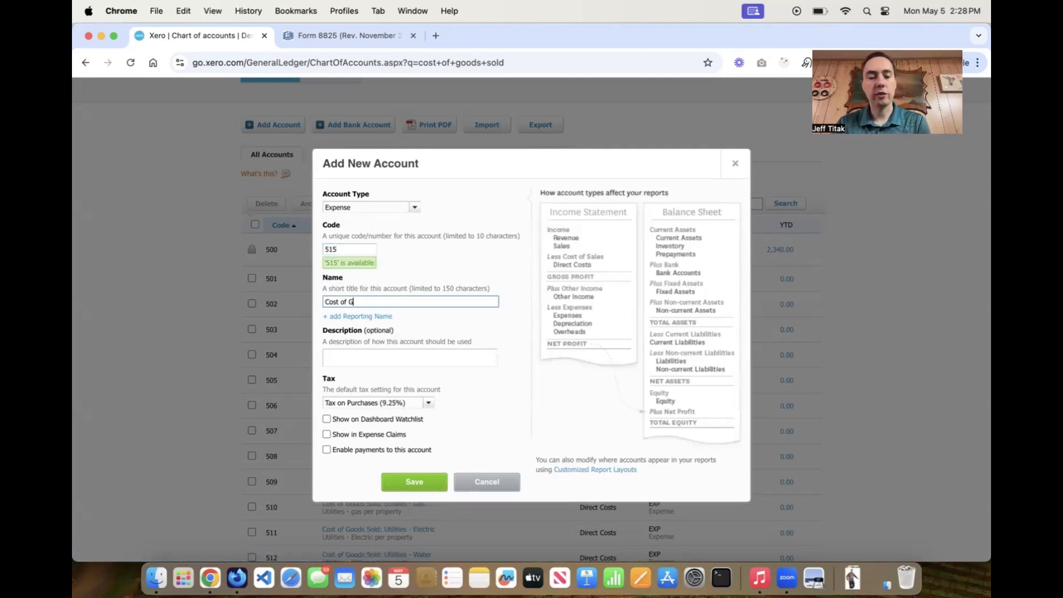
text(oods Sold)
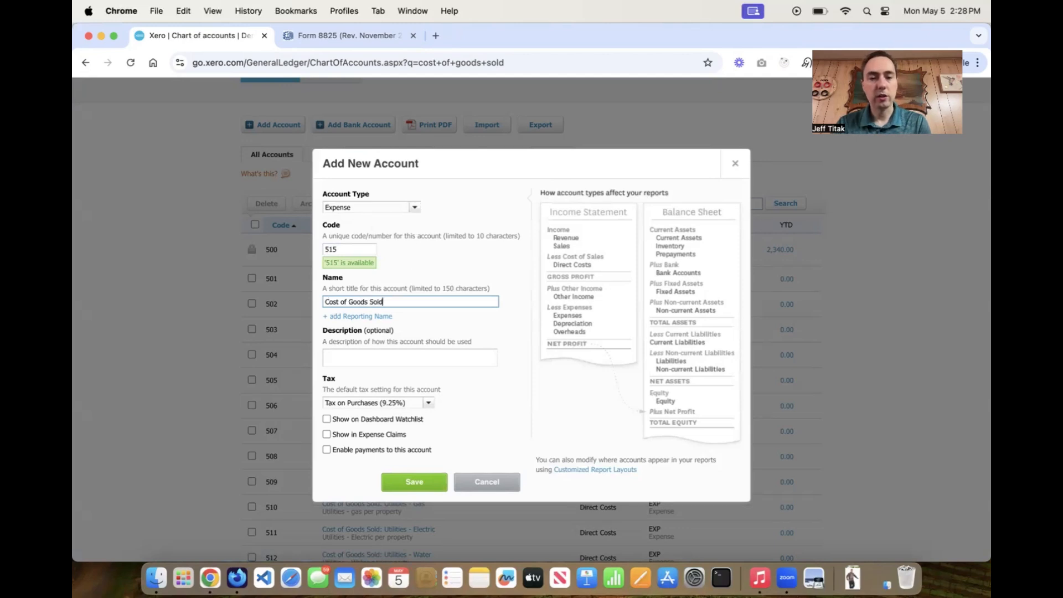
text(: Additional Expense)
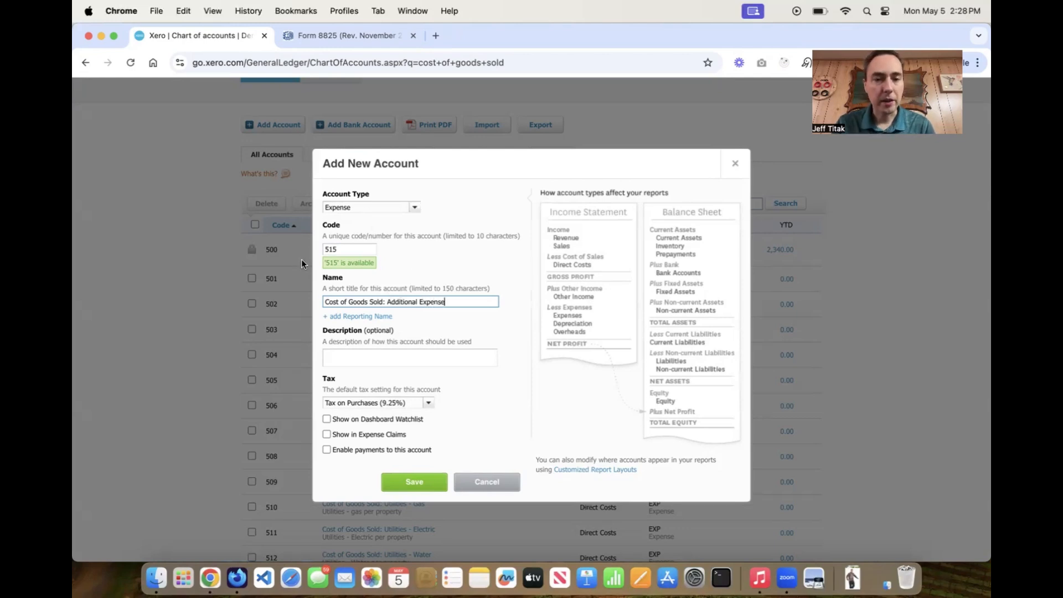
click(389, 358)
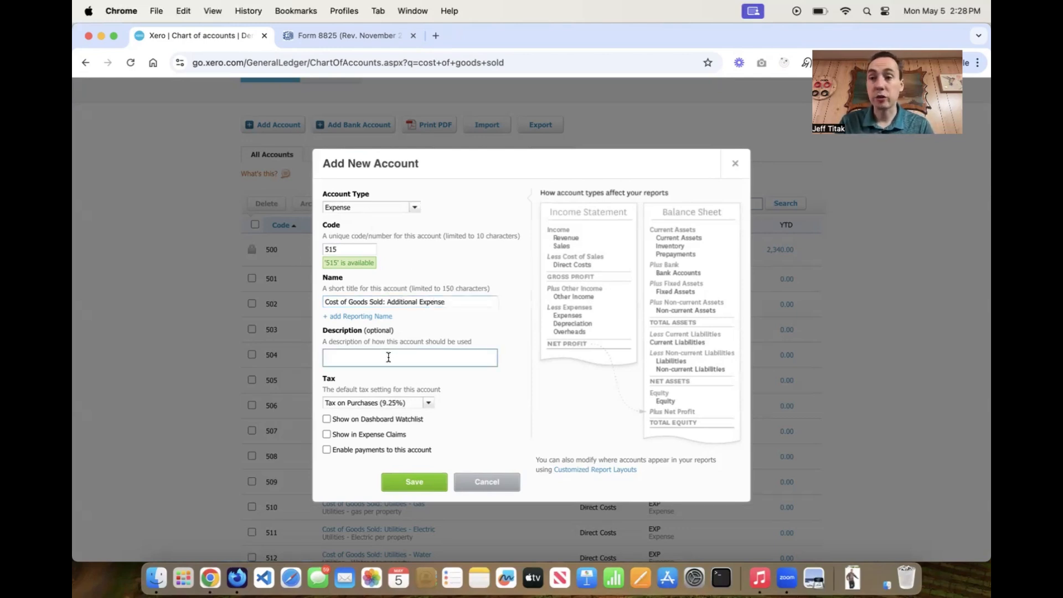
click(430, 405)
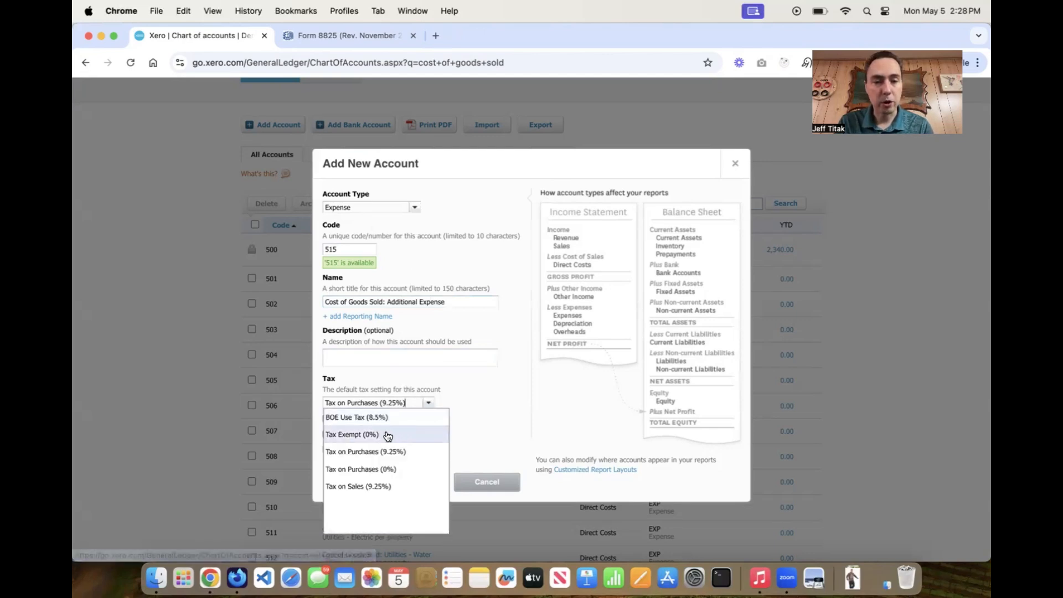
click(380, 437)
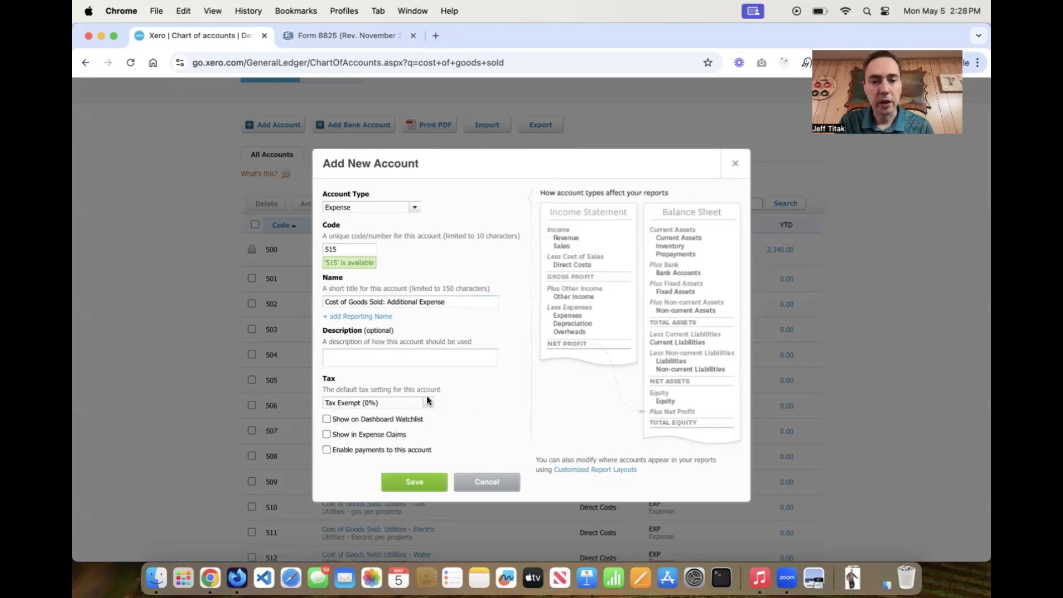
click(486, 481)
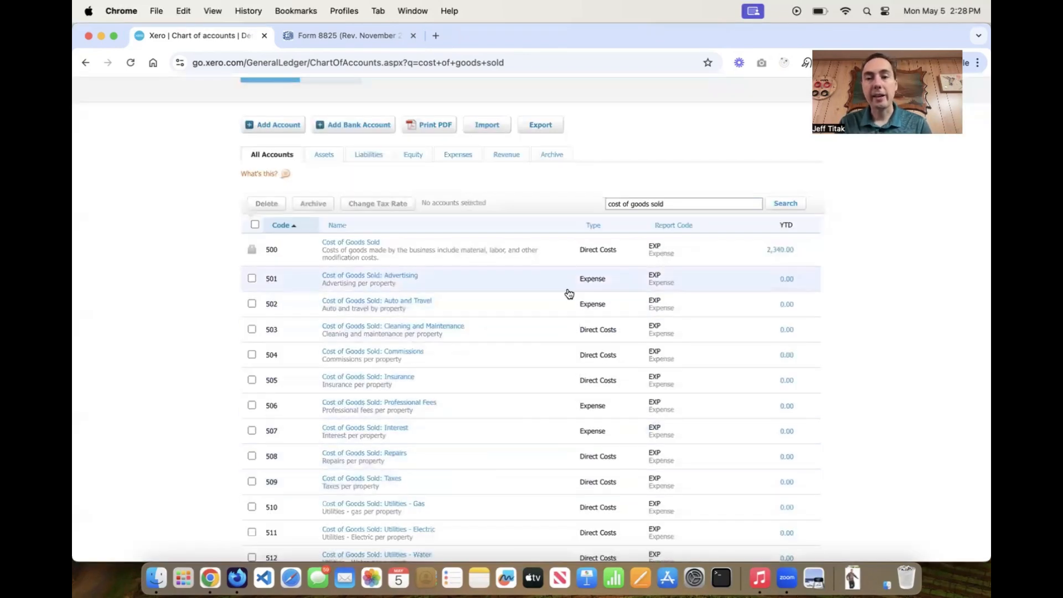
scroll(181, 285, down, 3)
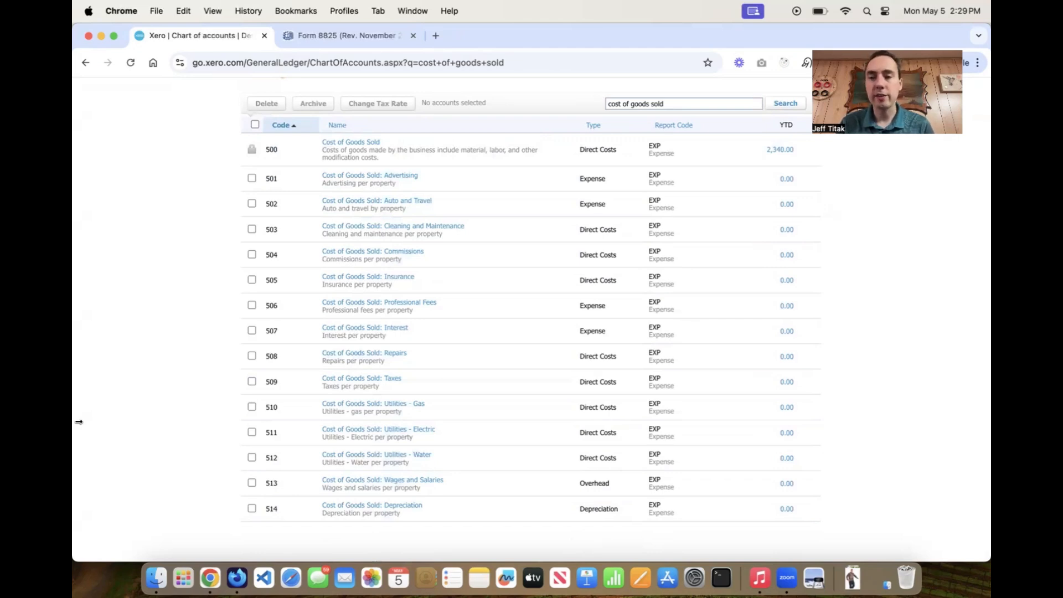
scroll(78, 422, up, 10)
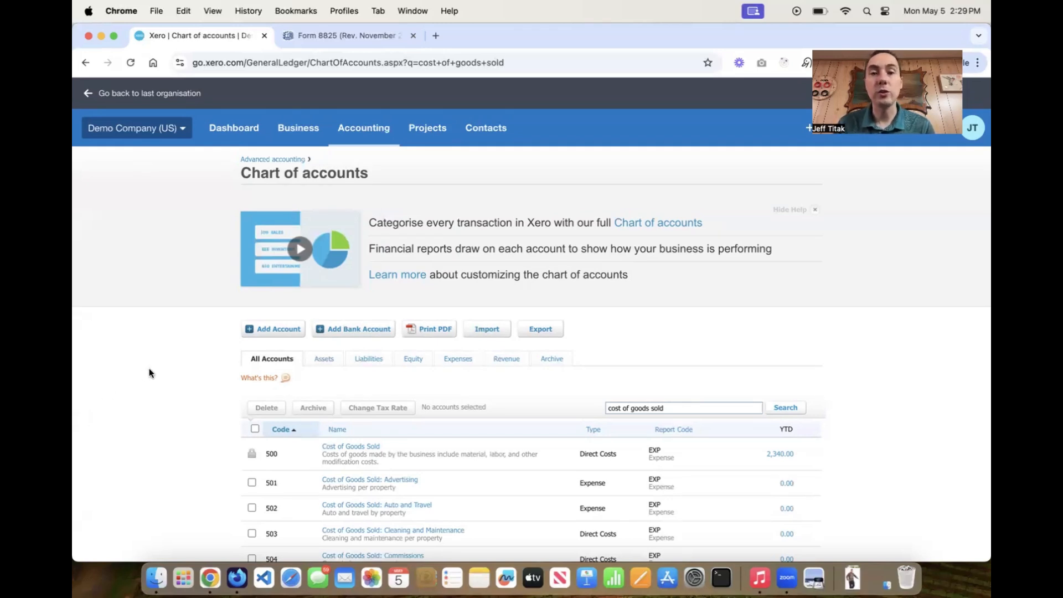
Open Advanced settings' Tracking categories to review the Property category's three addresses.
click(357, 124)
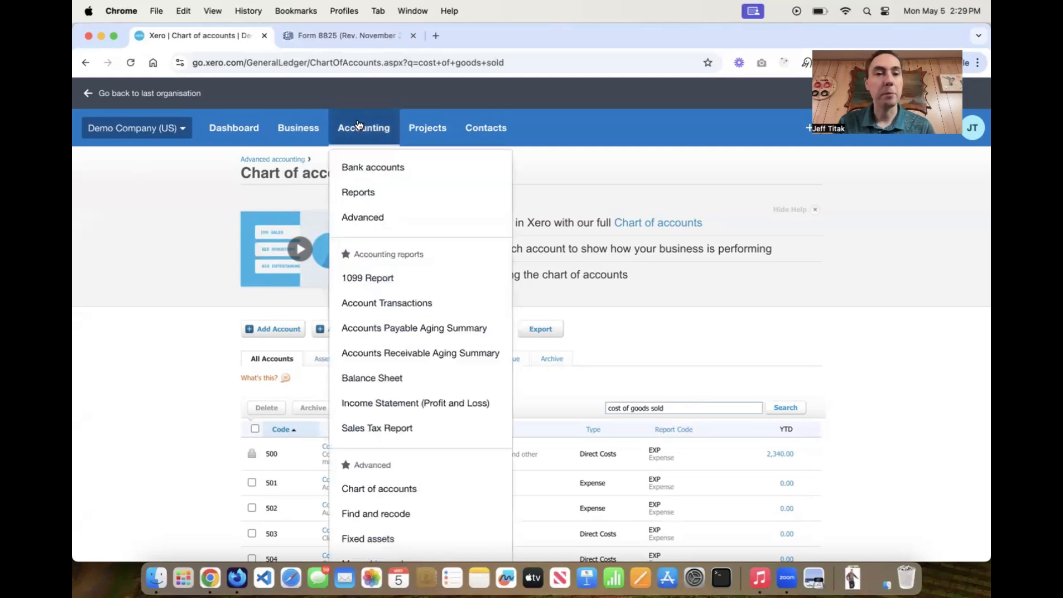
click(367, 217)
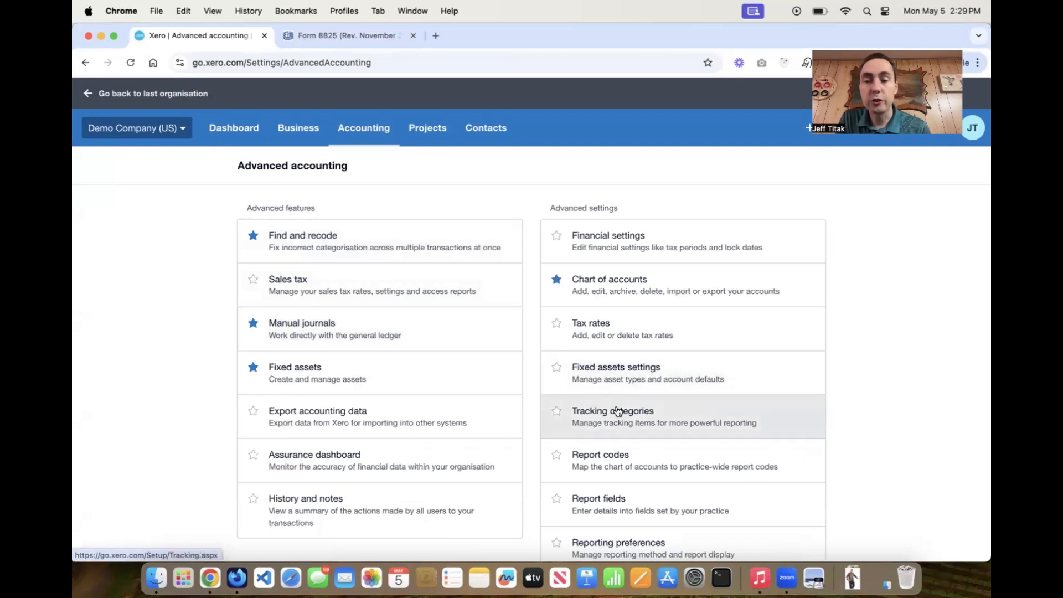
click(617, 410)
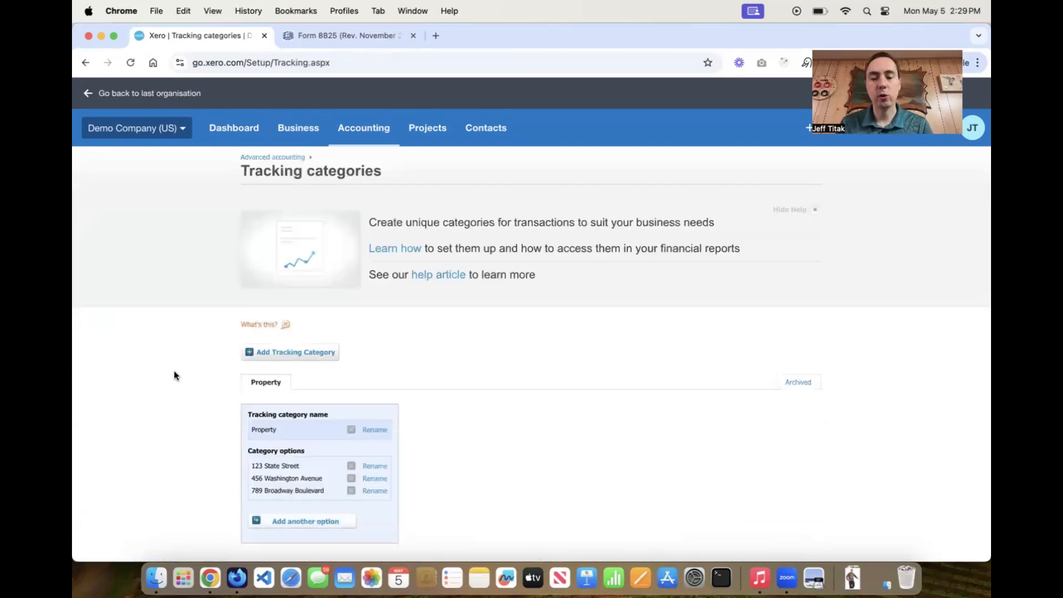
scroll(174, 376, down, 1)
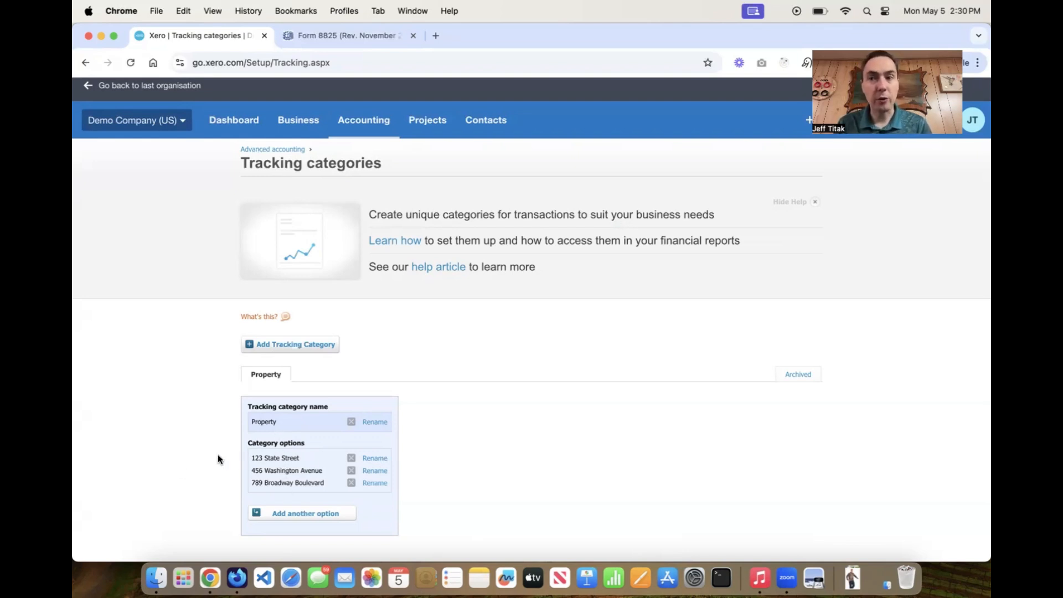
Create a new manual journal and view the Property options on line one.
click(808, 118)
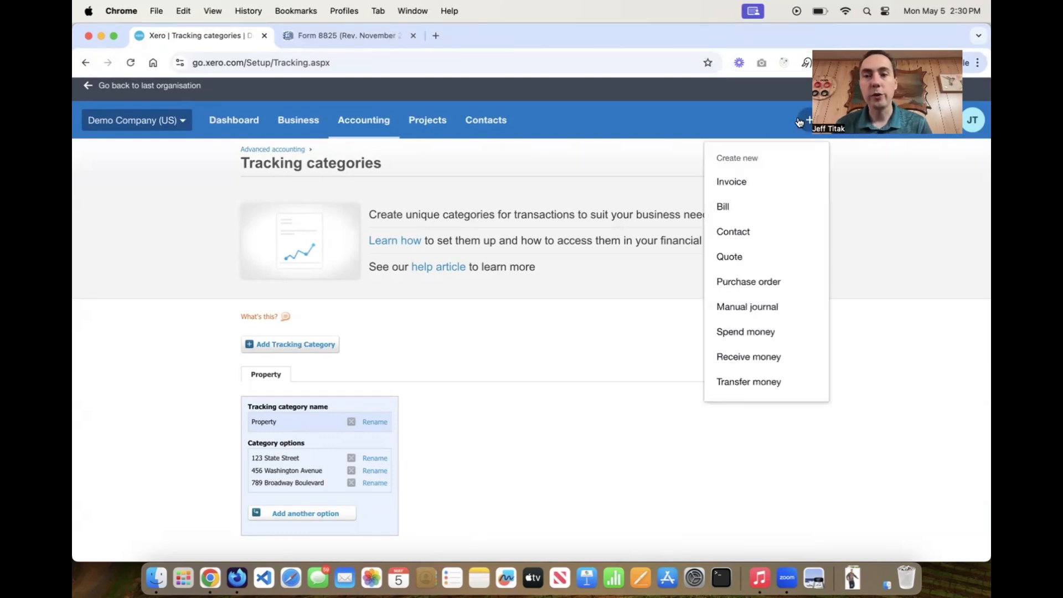
click(763, 308)
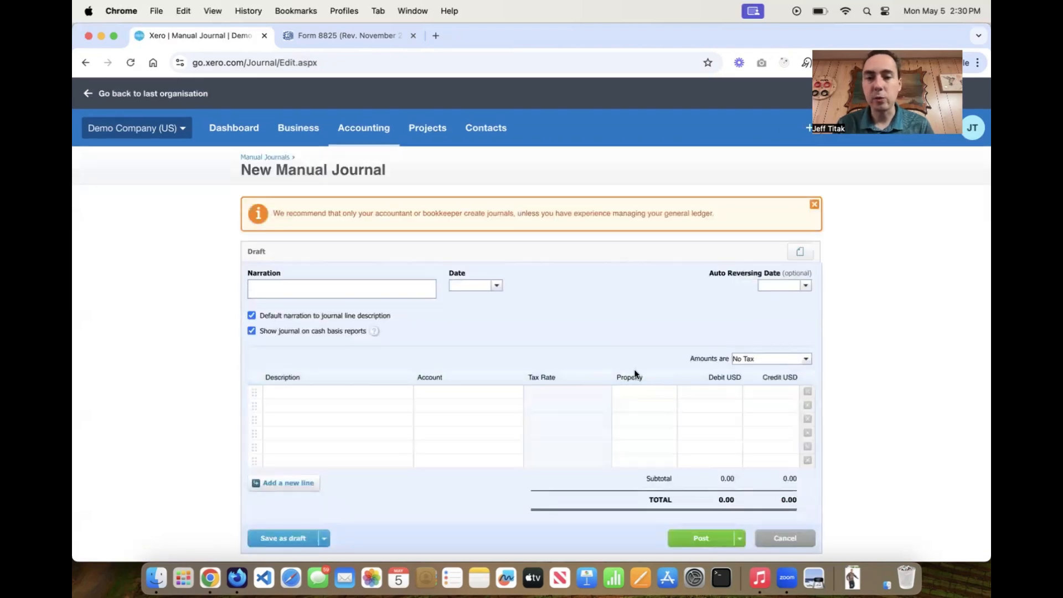
click(668, 396)
click(669, 394)
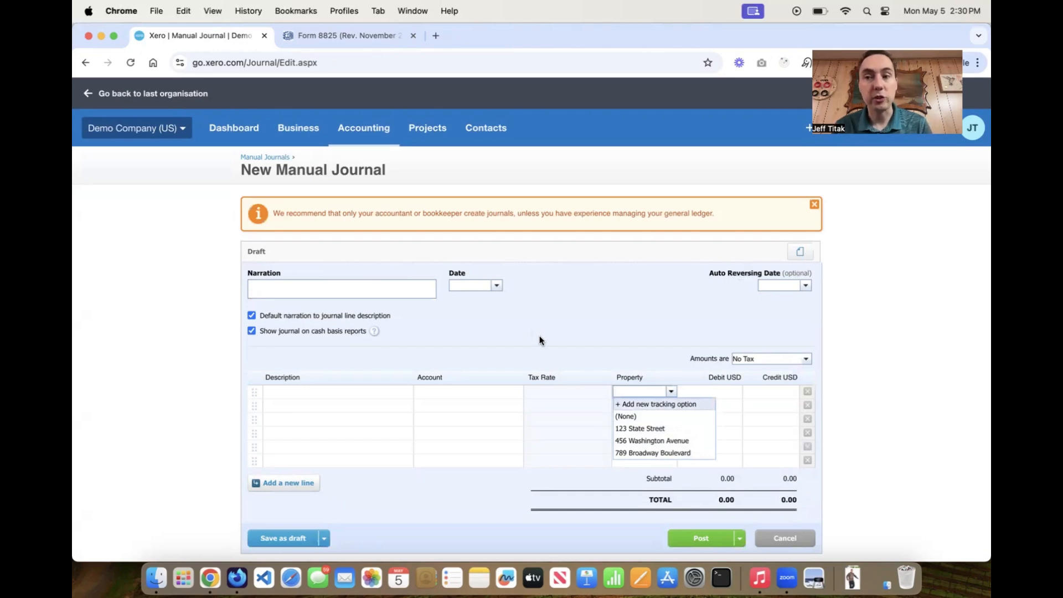
Type 'cost' in the first line's Account field to list Cost of Goods Sold accounts.
click(466, 391)
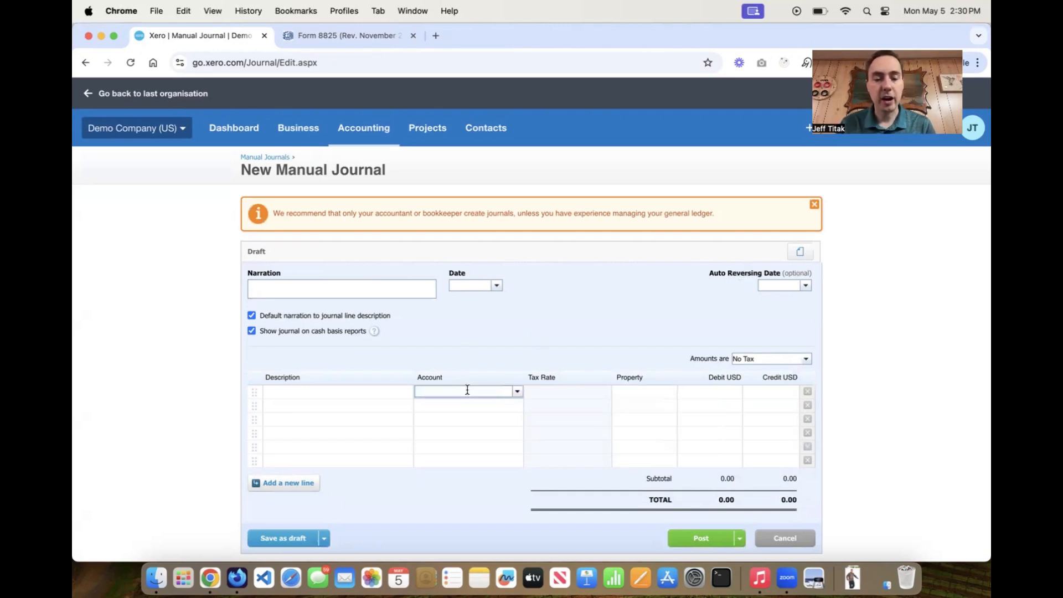
text(cost)
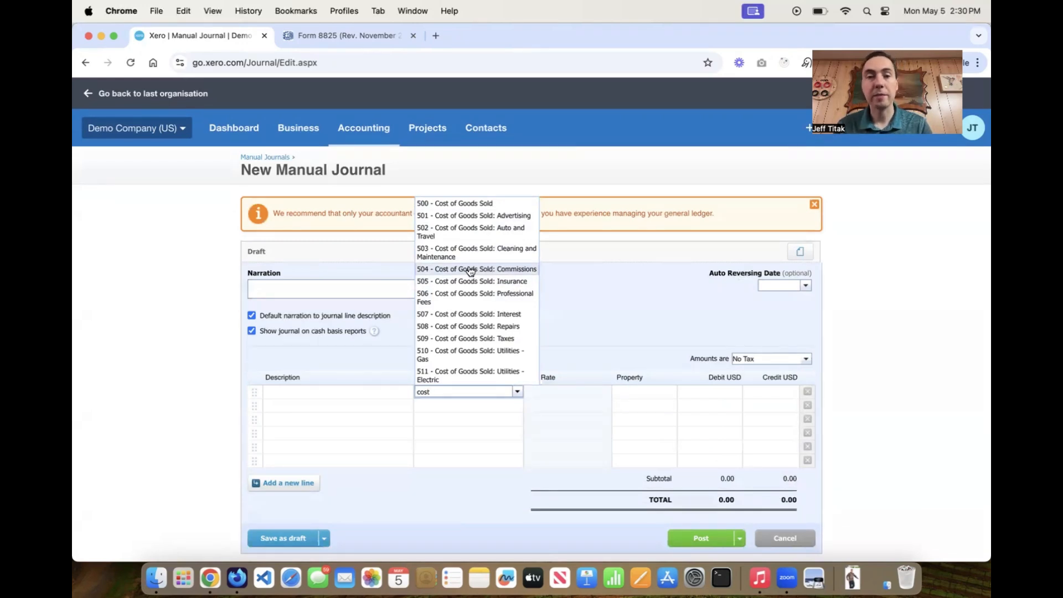
click(364, 128)
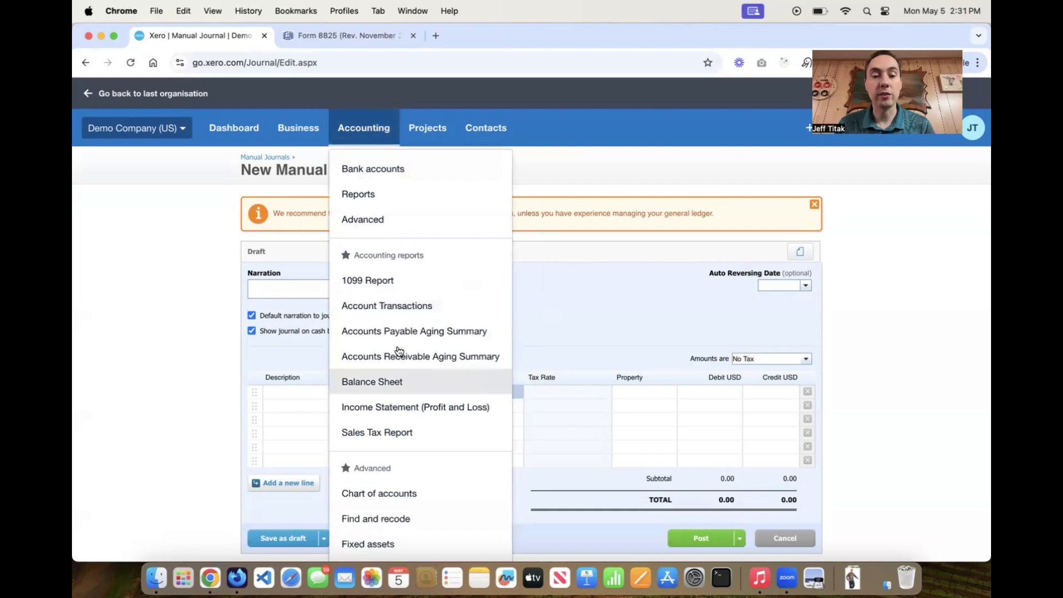
Return to the chart of accounts and search it for 'advertising'.
click(398, 492)
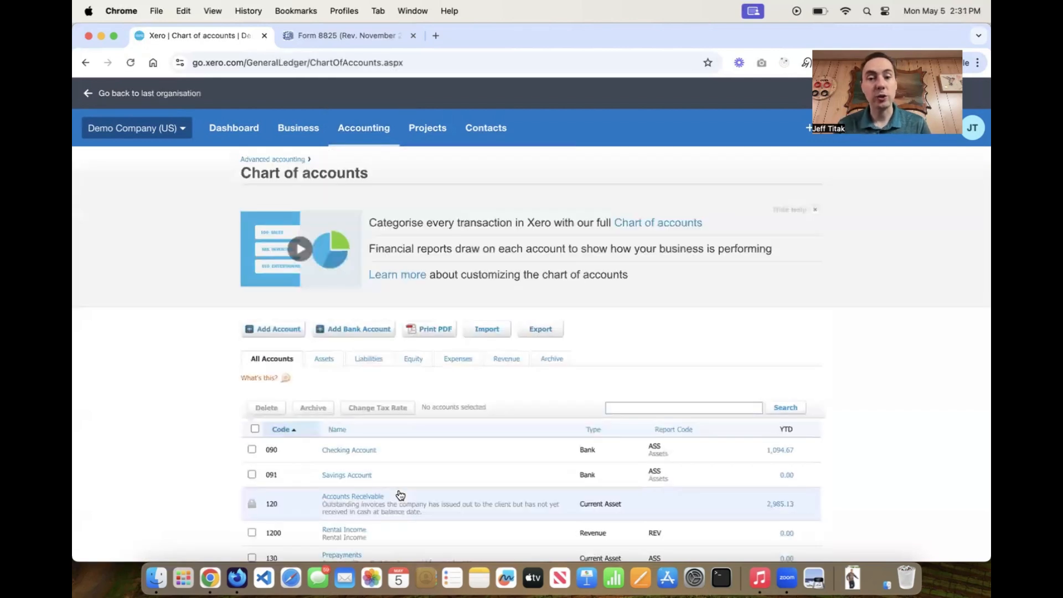
click(664, 407)
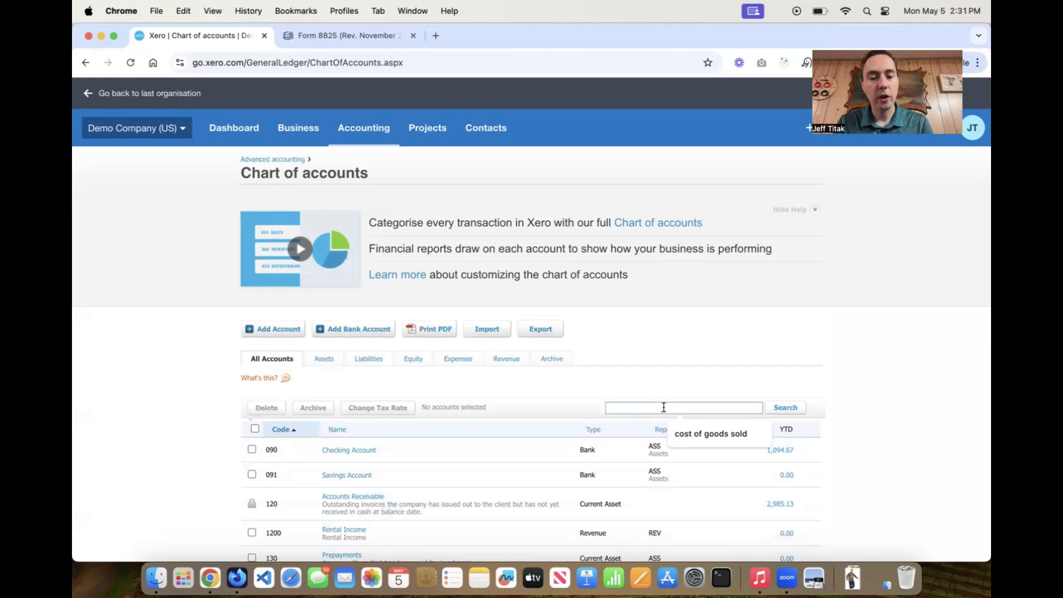
click(663, 406)
text(advertid)
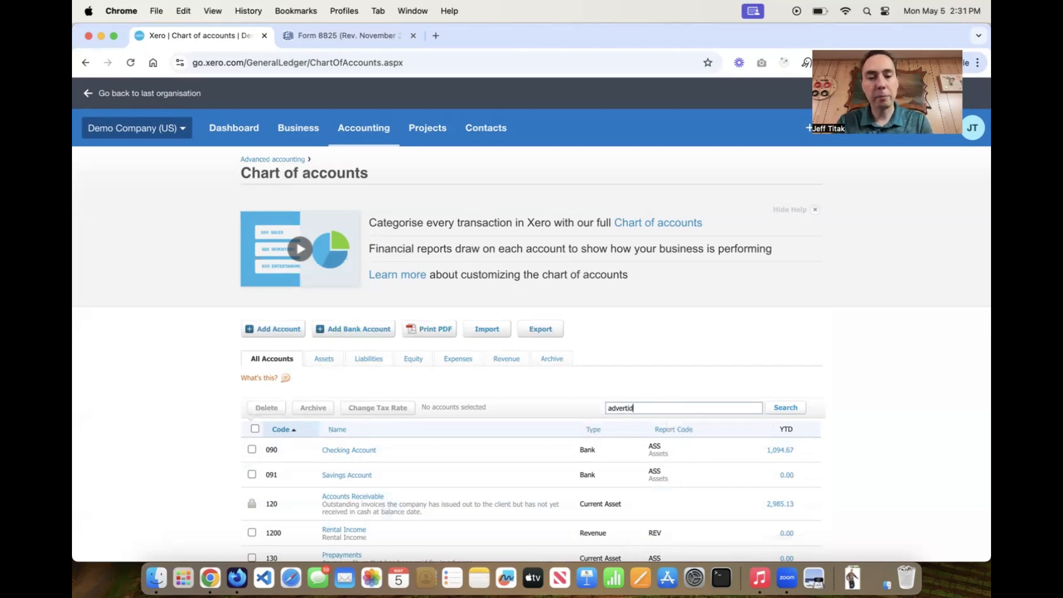
key(BackSpace)
key(BackSpace)
text(ising)
key(Return)
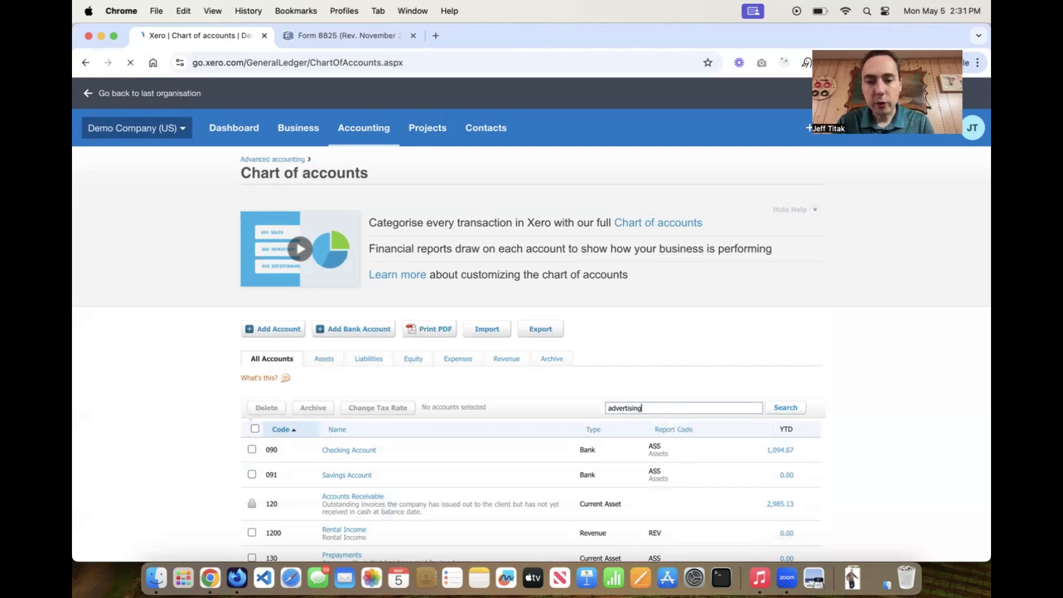